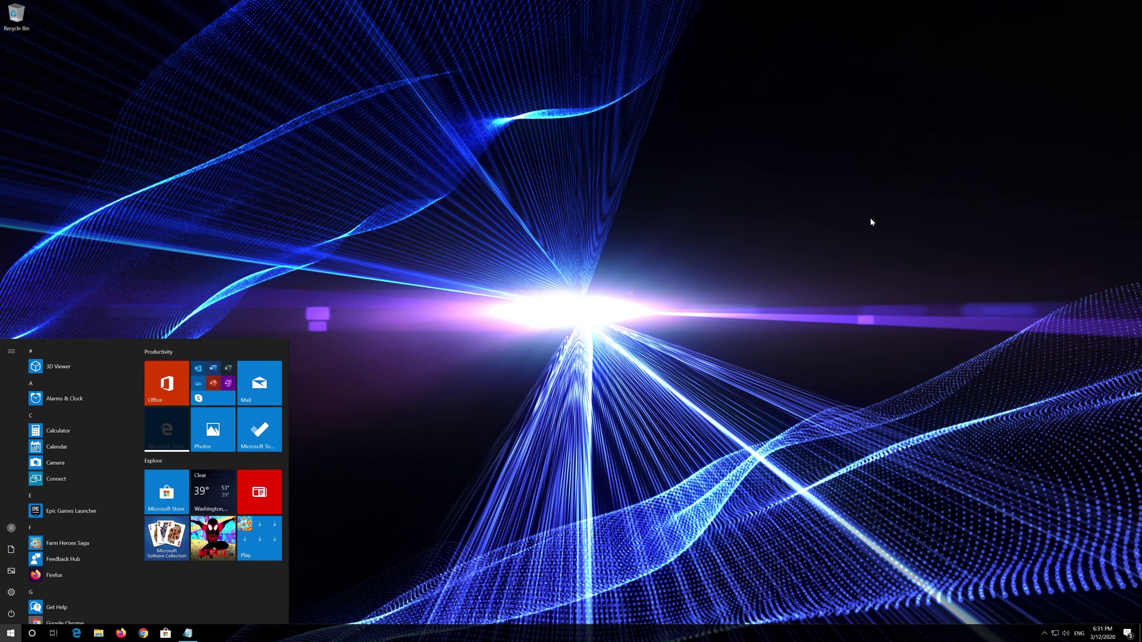
# - Launch Windows PowerShell as administrator from a 'powershell' Start search, approving the UAC prompt
pyautogui.write('powershell')
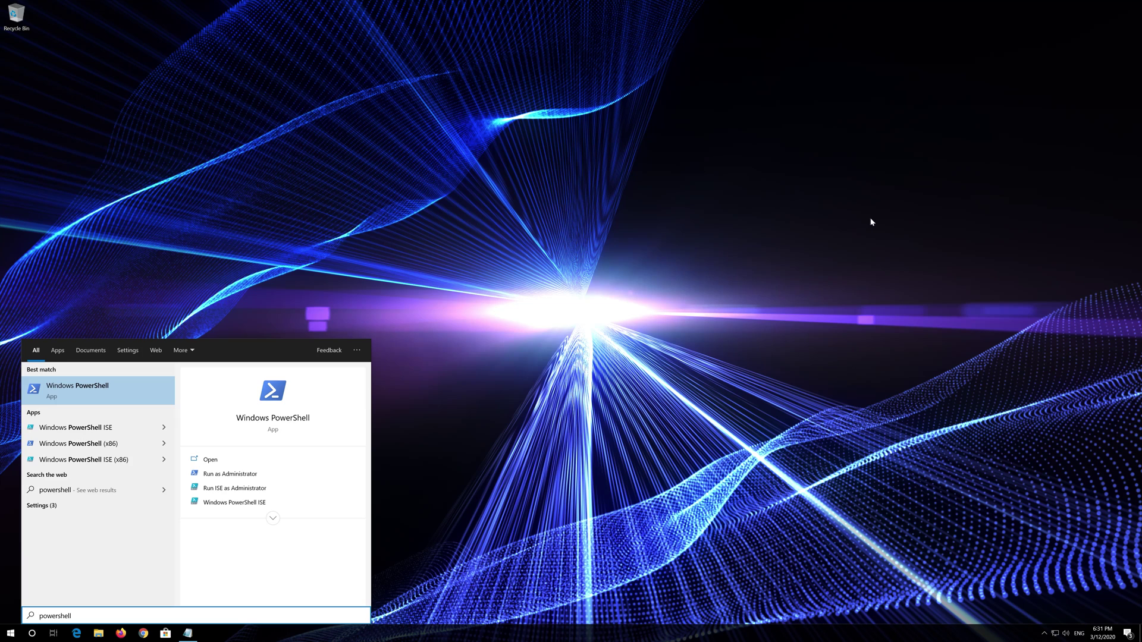
pyautogui.rightClick(88, 395)
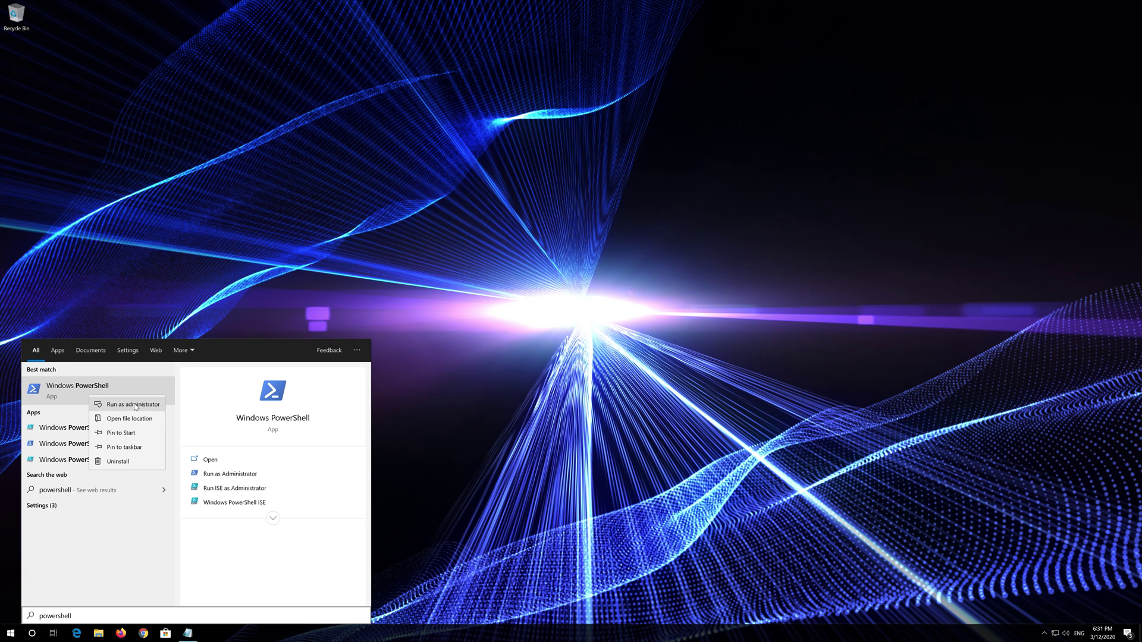
pyautogui.click(136, 406)
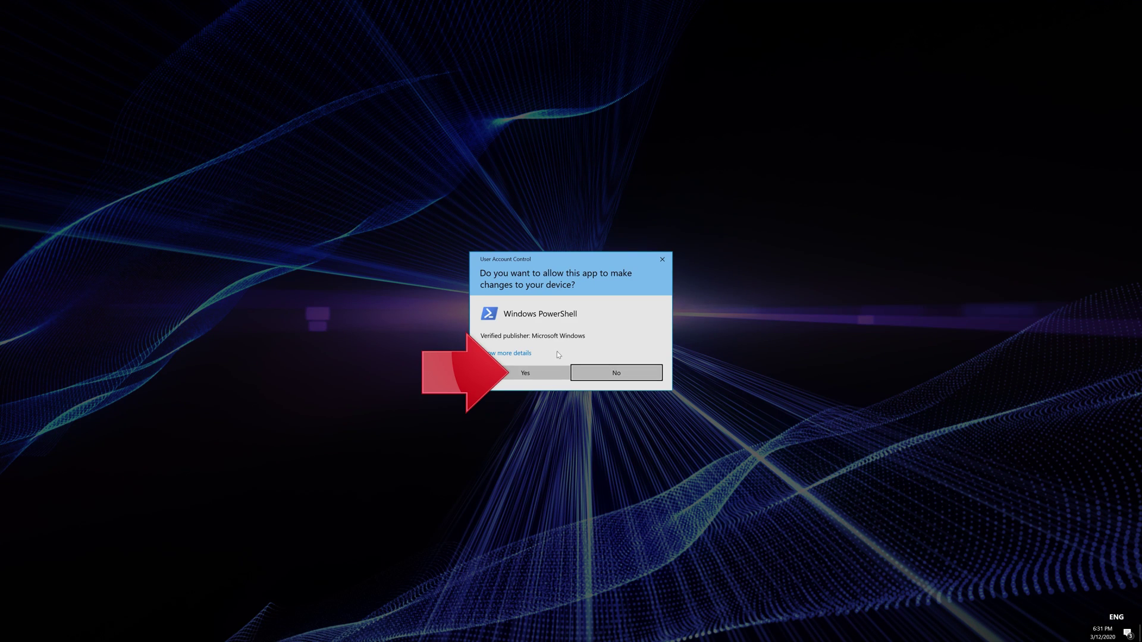
pyautogui.click(526, 375)
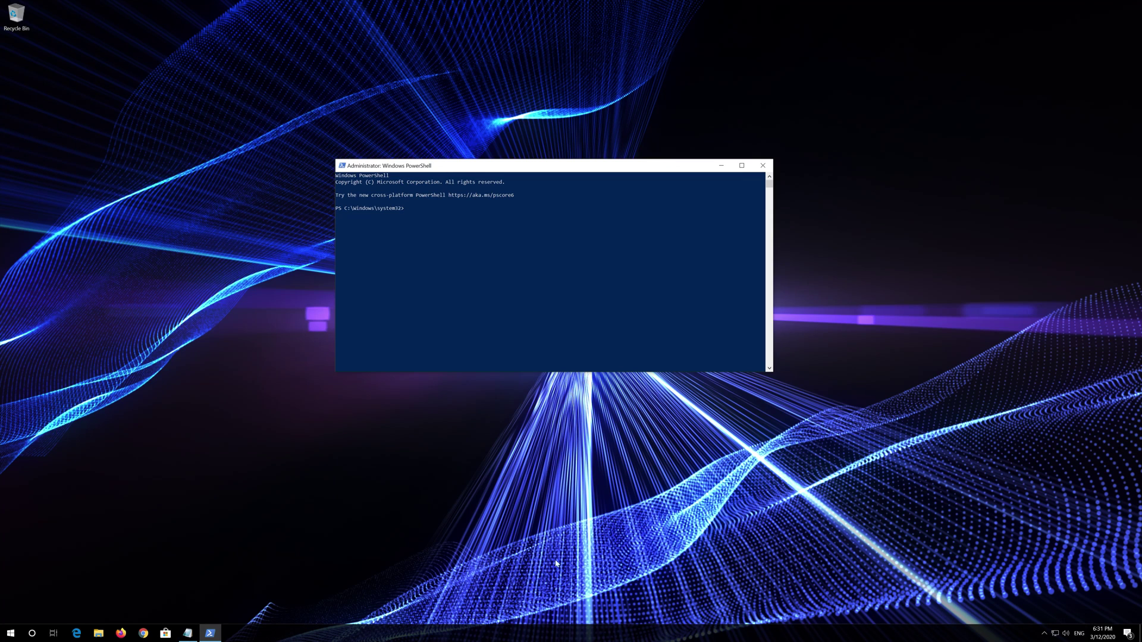
# - Copy the entire re-registration script from Notepad, then minimize Notepad to reveal PowerShell
pyautogui.click(189, 634)
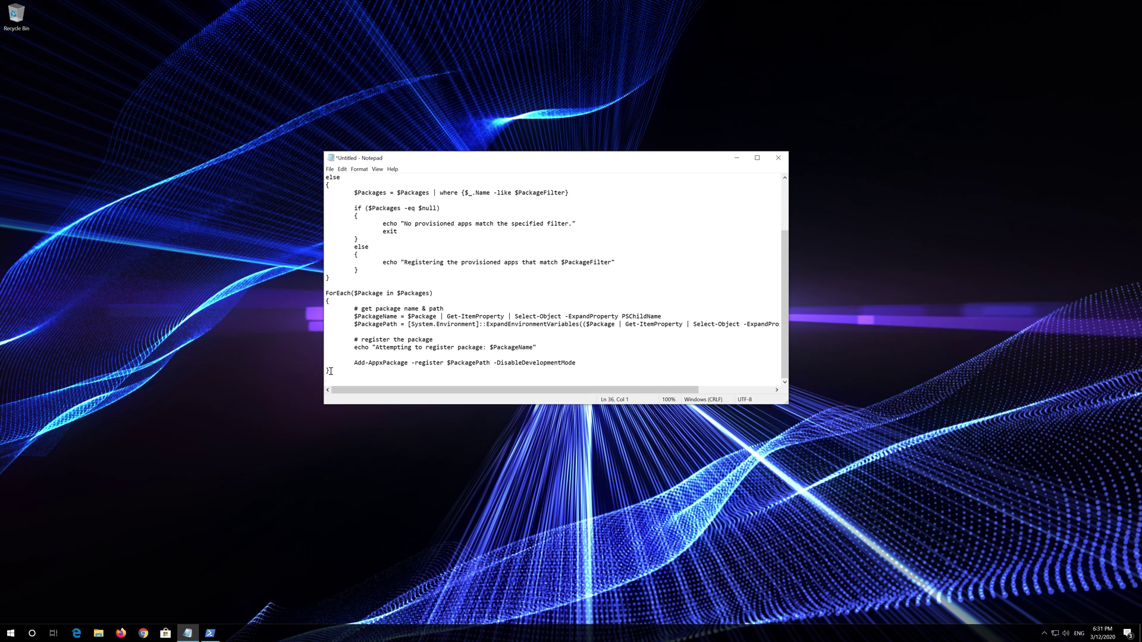
pyautogui.moveTo(331, 371); pyautogui.dragTo(289, 174)
pyautogui.rightClick(435, 191)
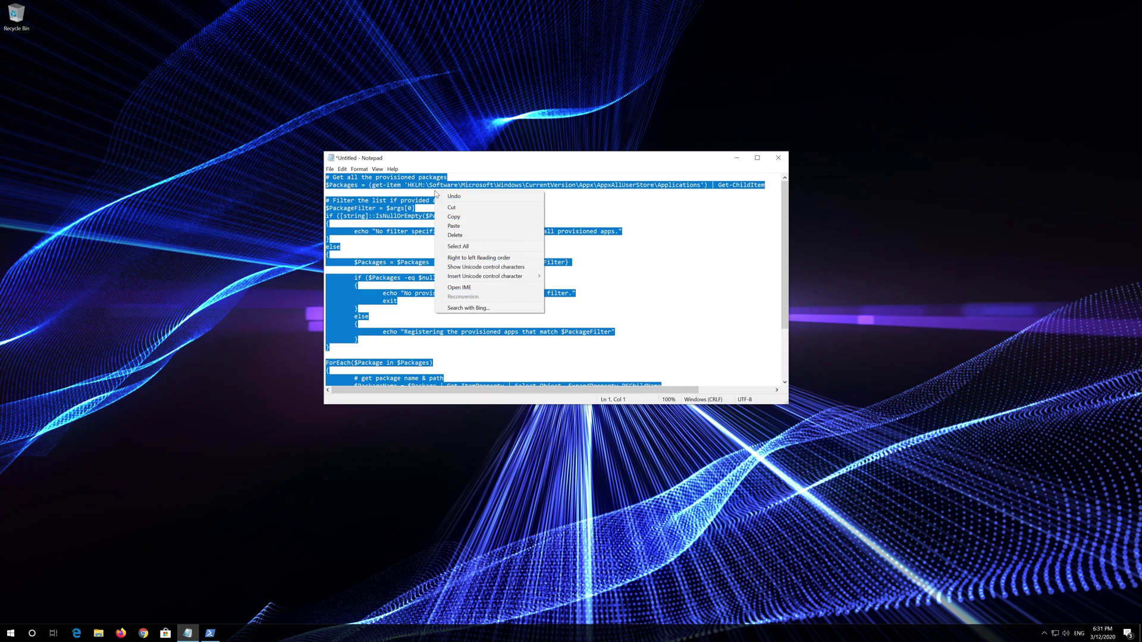
pyautogui.click(453, 217)
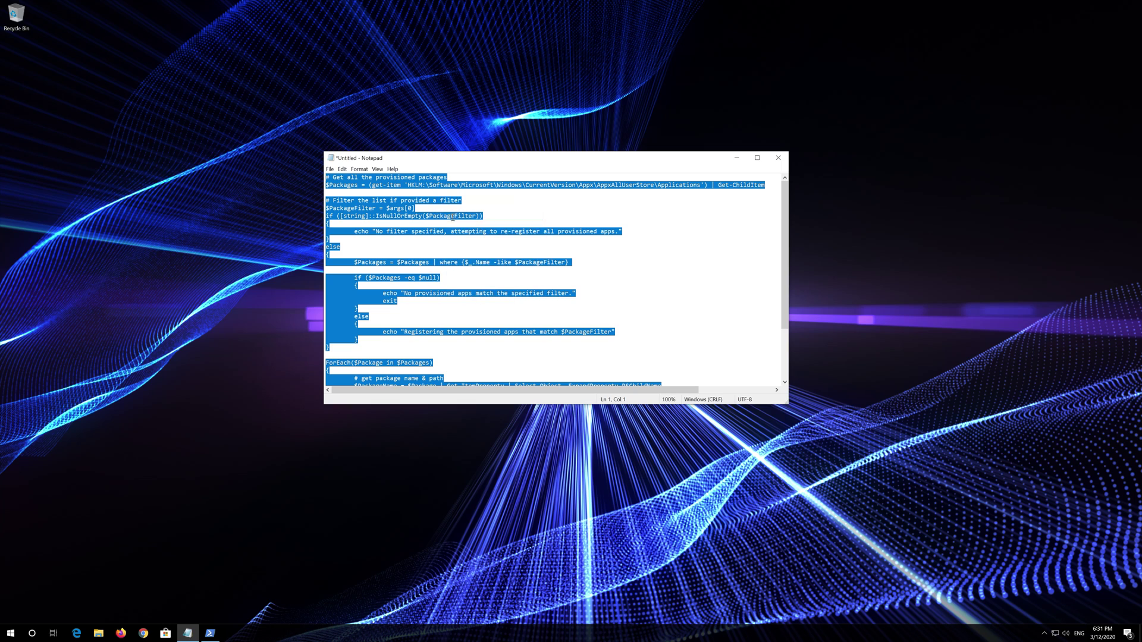
pyautogui.click(743, 163)
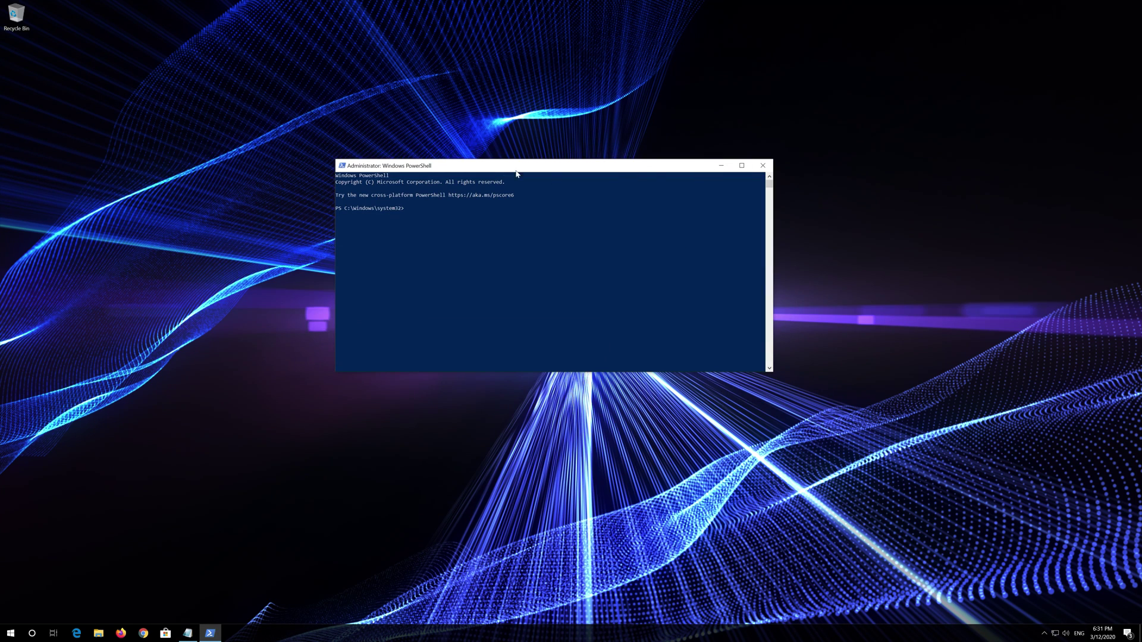
# - Paste and run the package re-registration script in PowerShell, then exit the console
pyautogui.rightClick(534, 166)
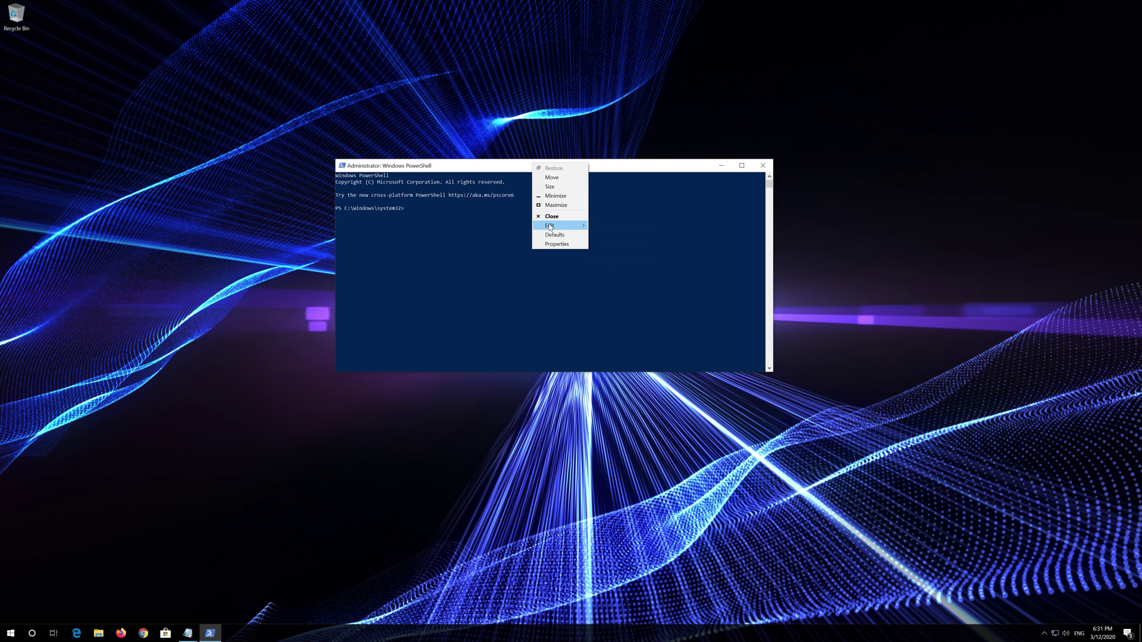
pyautogui.moveTo(557, 227)
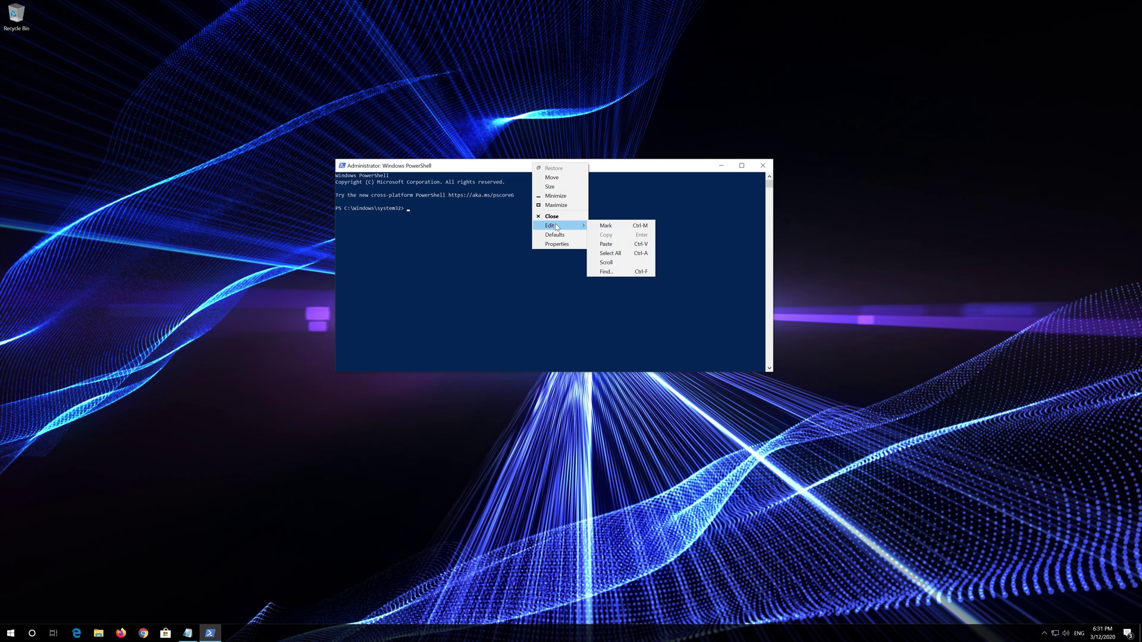
pyautogui.click(628, 245)
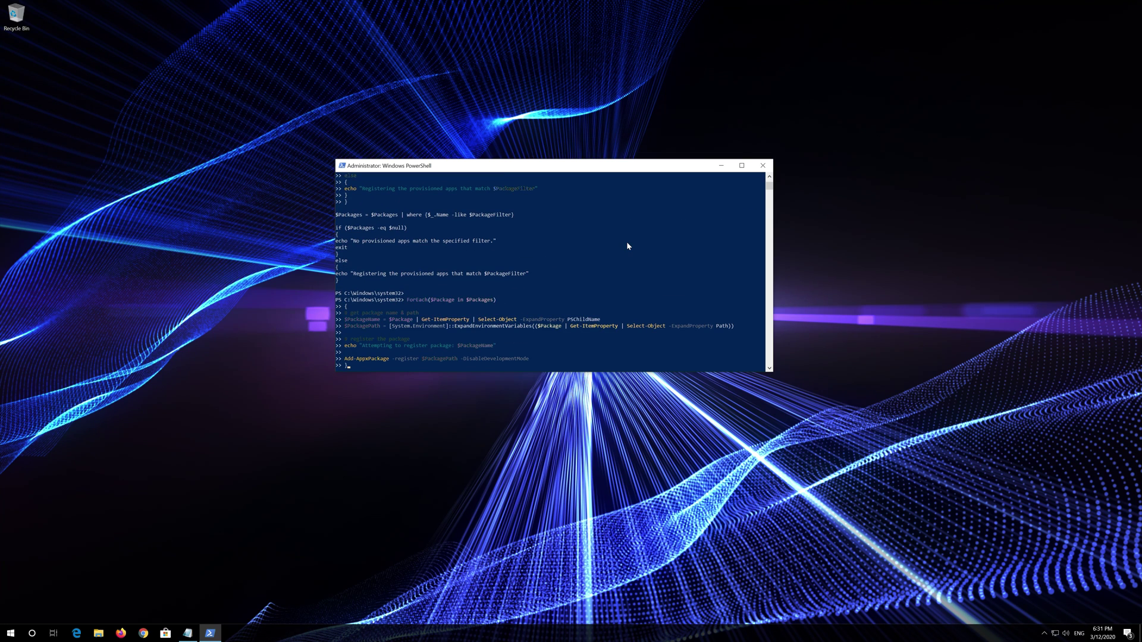
pyautogui.press('Return')
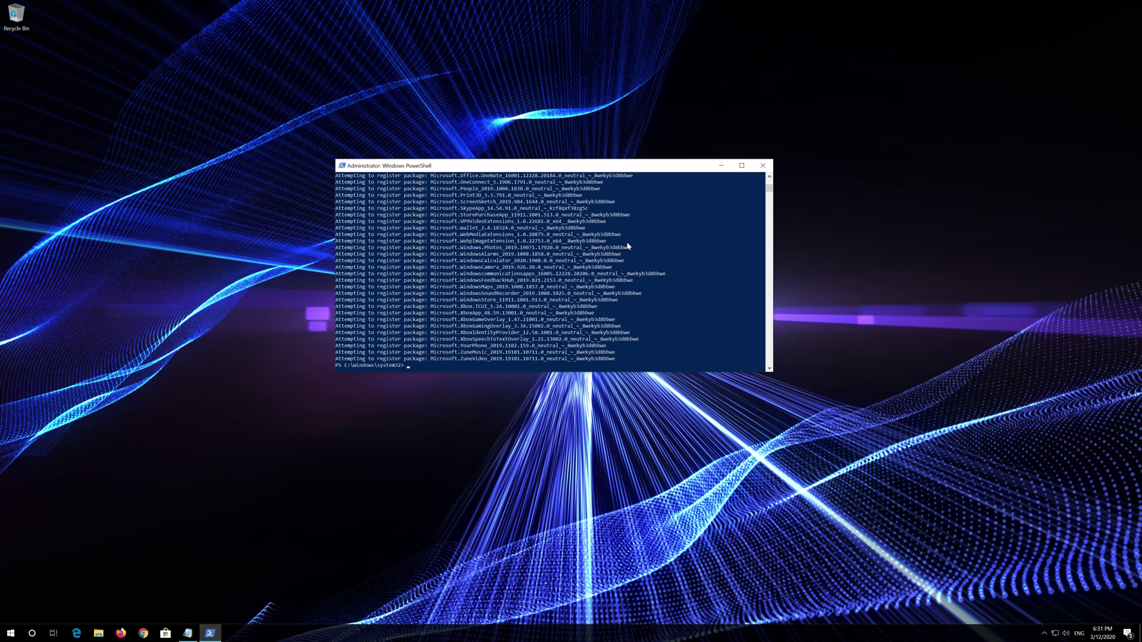
pyautogui.write('t')
pyautogui.press('Return')
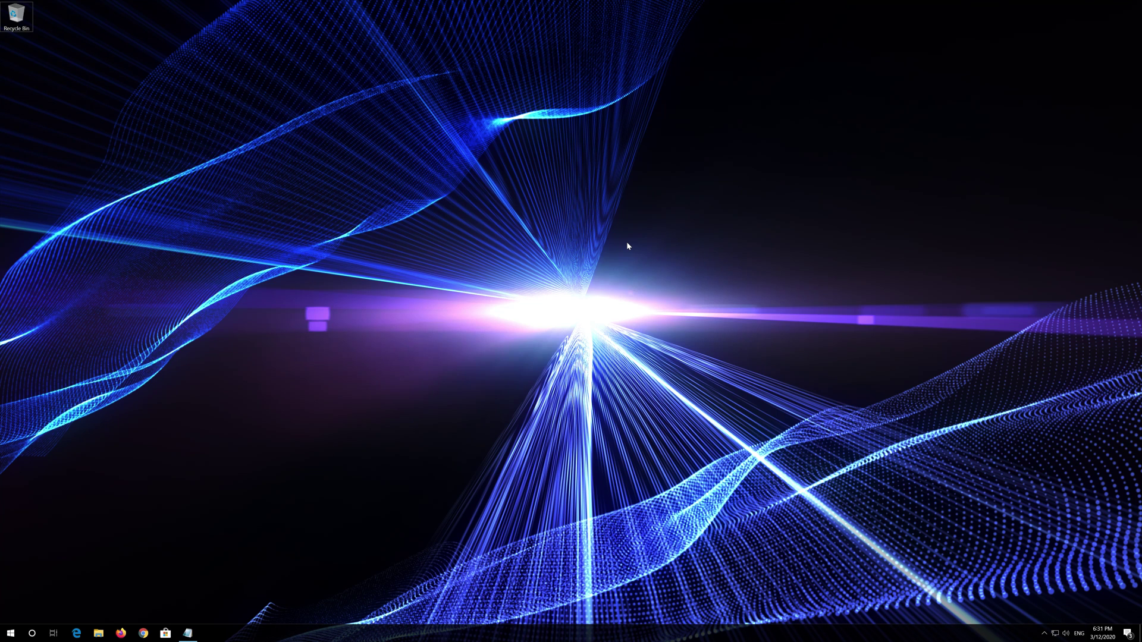
# - Restart the PC from the Start menu's Power options, then bring up Start after signing back in
pyautogui.click(10, 633)
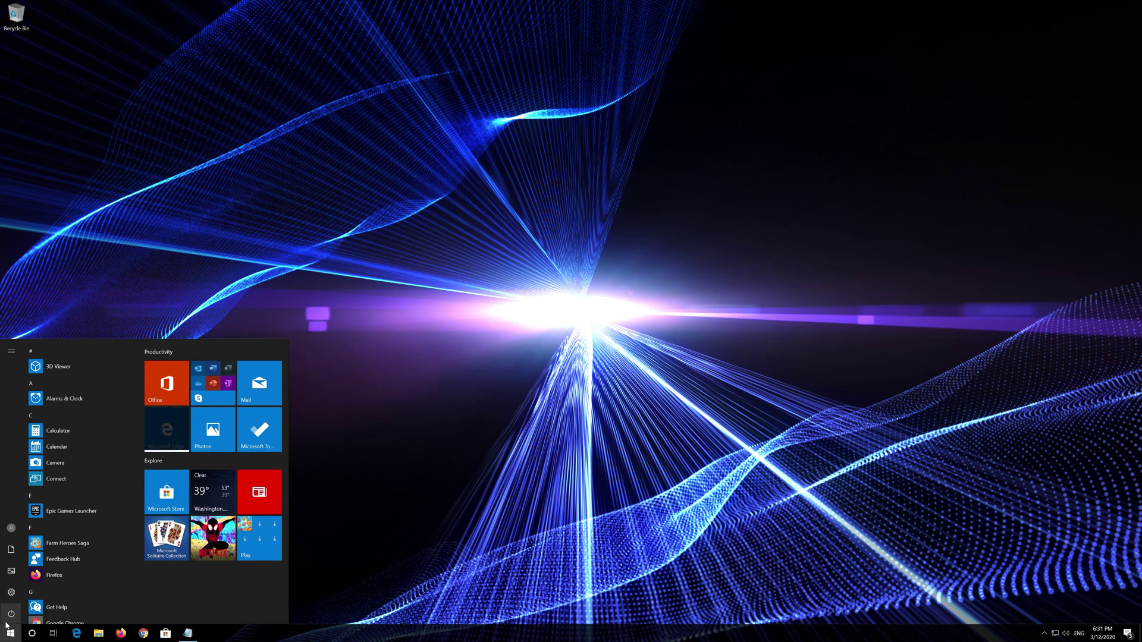
pyautogui.moveTo(8, 622)
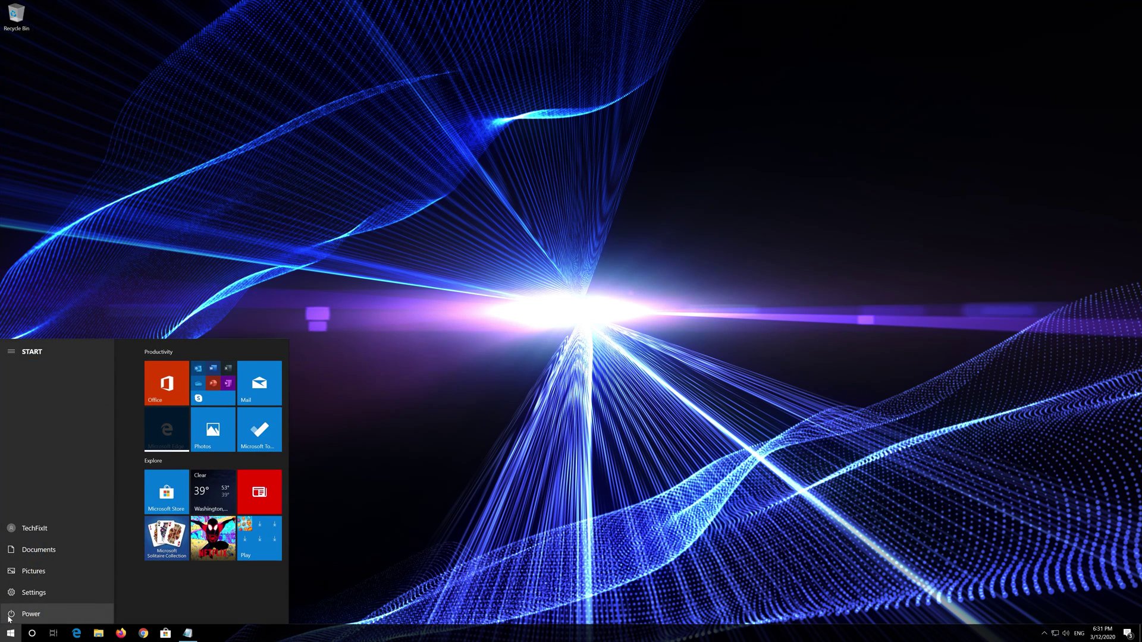
pyautogui.click(9, 619)
pyautogui.click(20, 594)
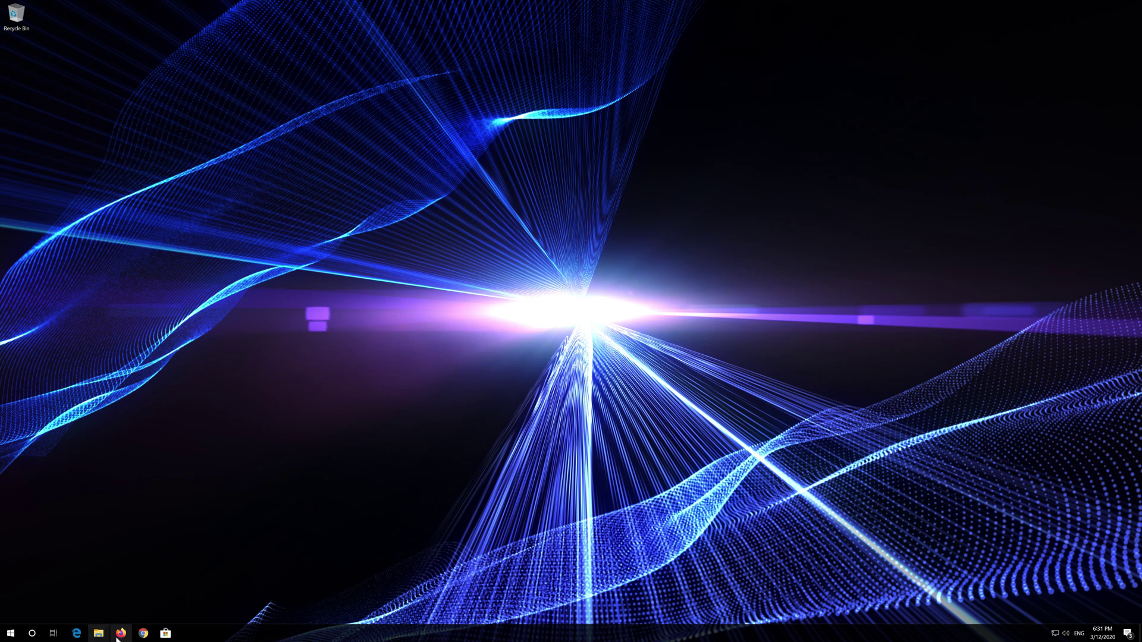
pyautogui.click(165, 633)
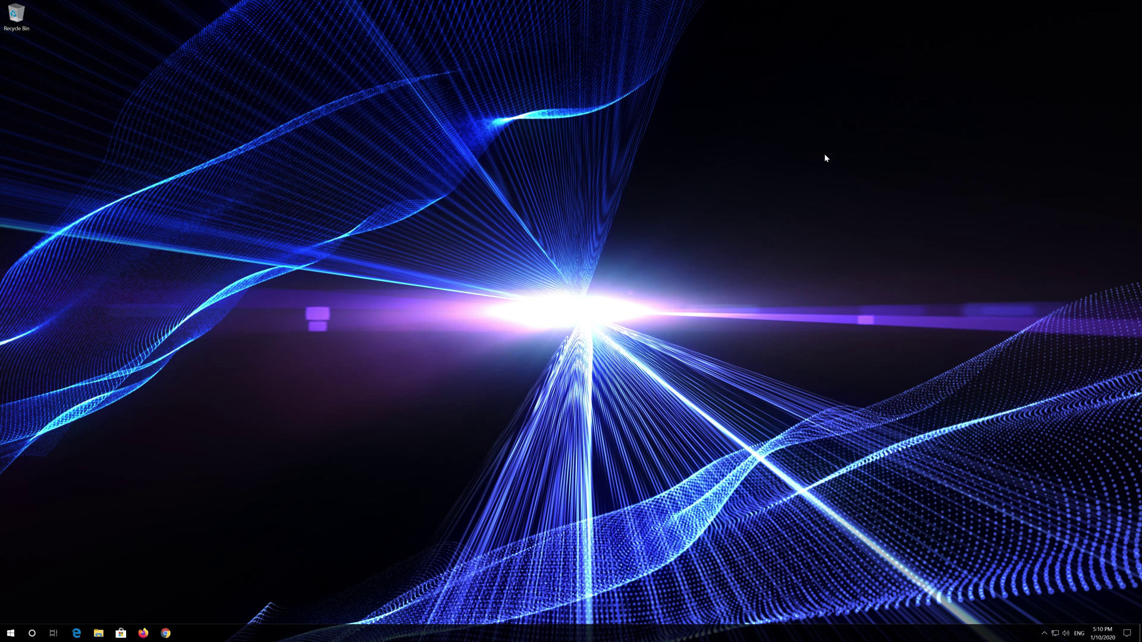
pyautogui.press('super')
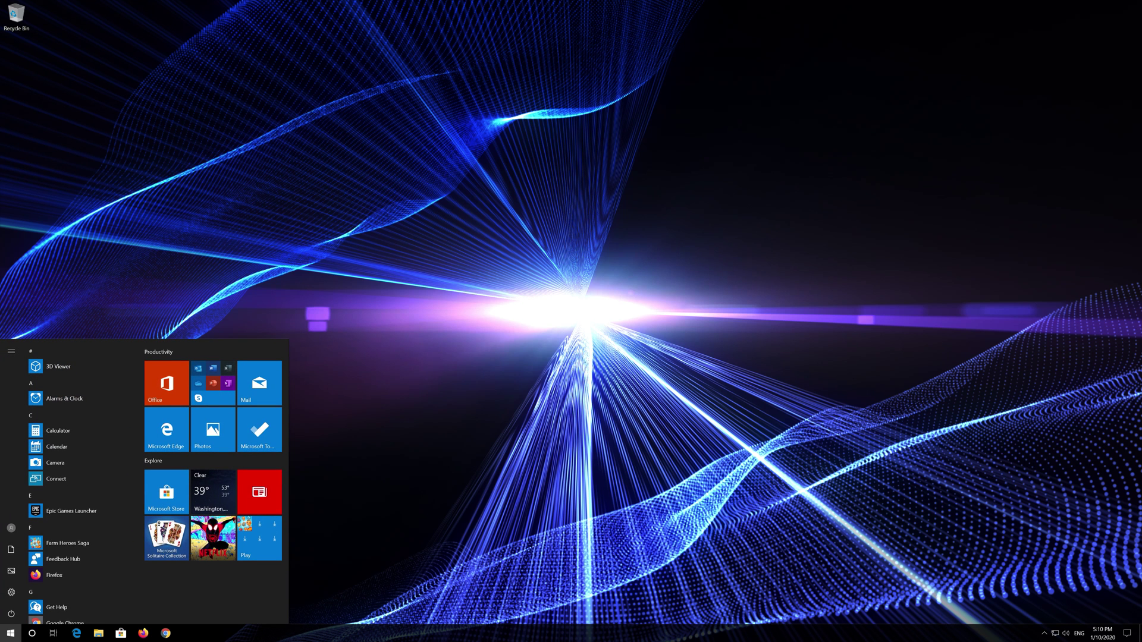
# - Open Settings from Start and go to the Apps & features page
pyautogui.moveTo(9, 594)
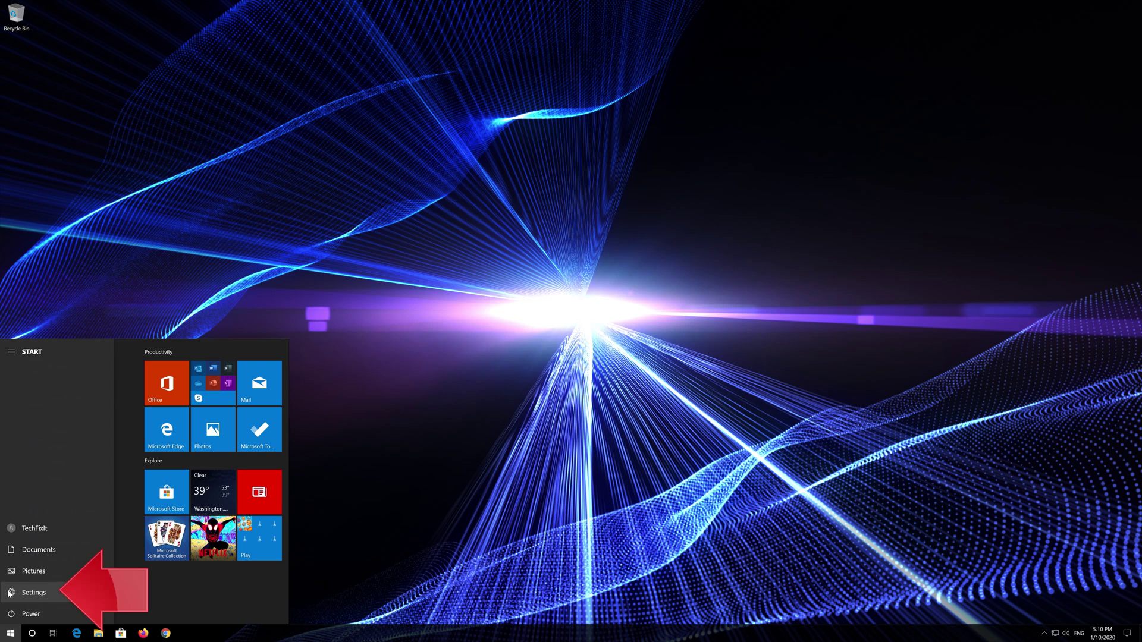
pyautogui.click(27, 593)
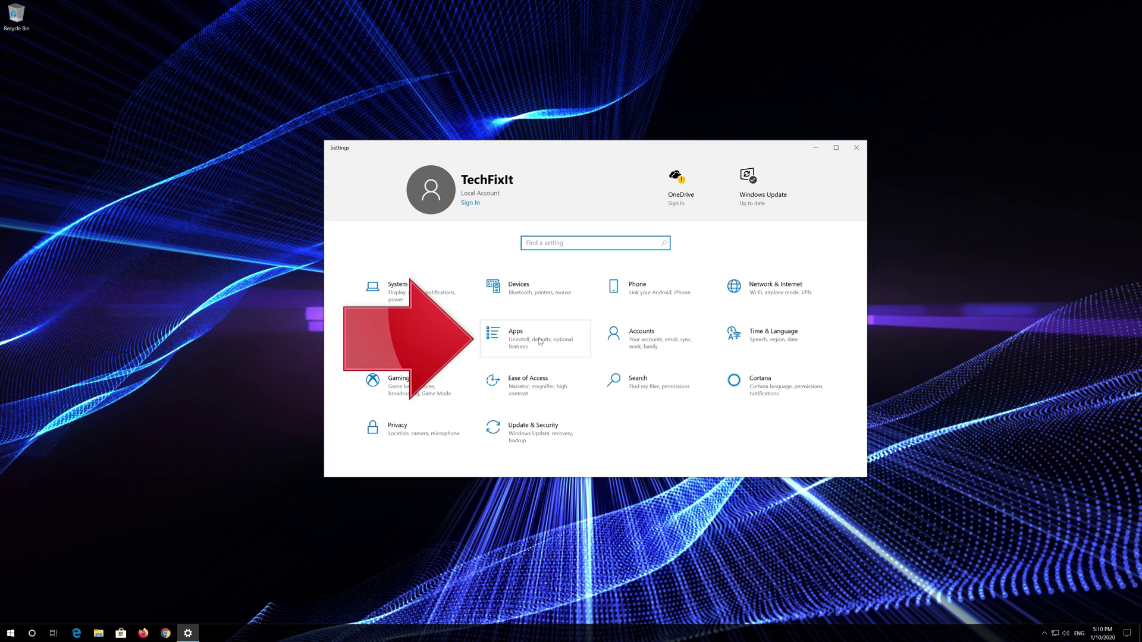
pyautogui.click(553, 341)
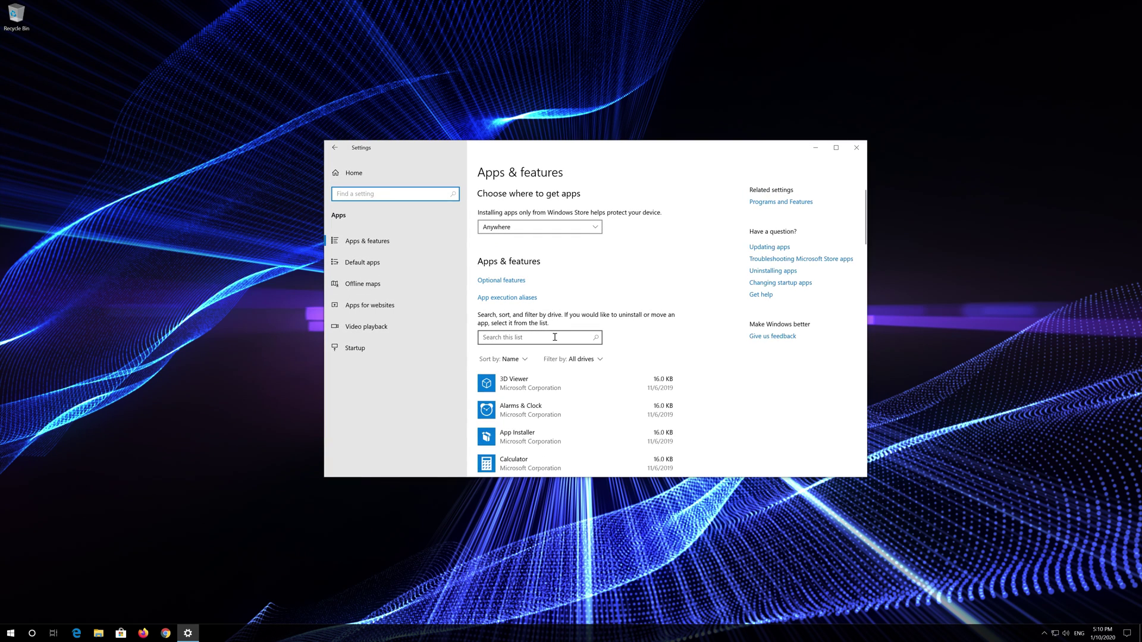
# - Scroll the installed apps list to Microsoft Store and open its Advanced options
pyautogui.click(388, 240)
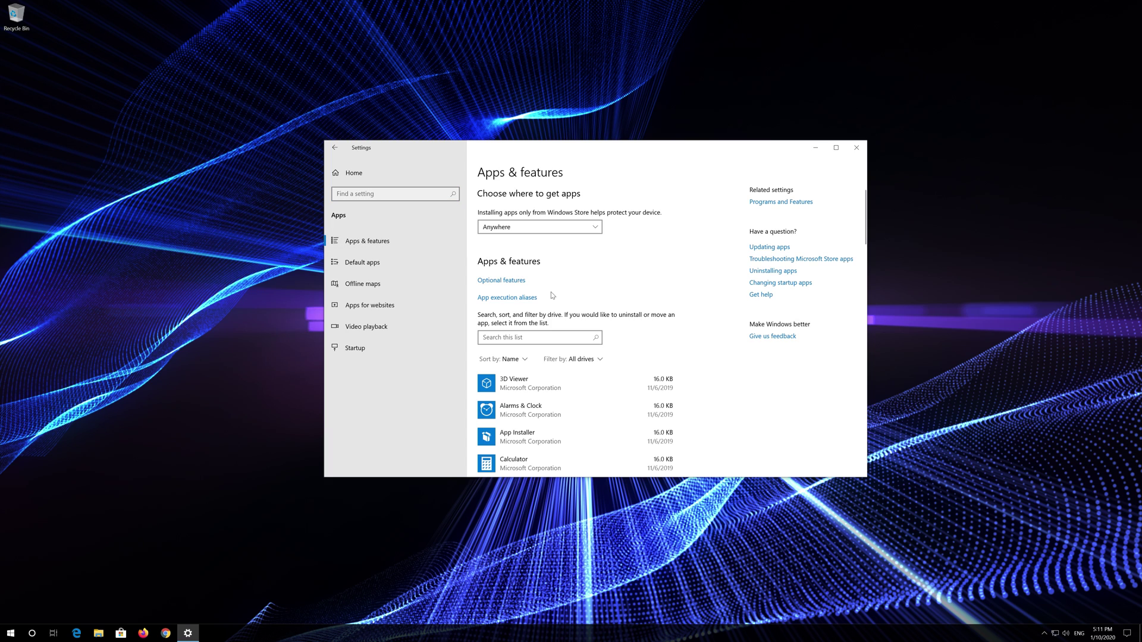
pyautogui.scroll(-5, 552, 295)
pyautogui.scroll(-5, 552, 295)
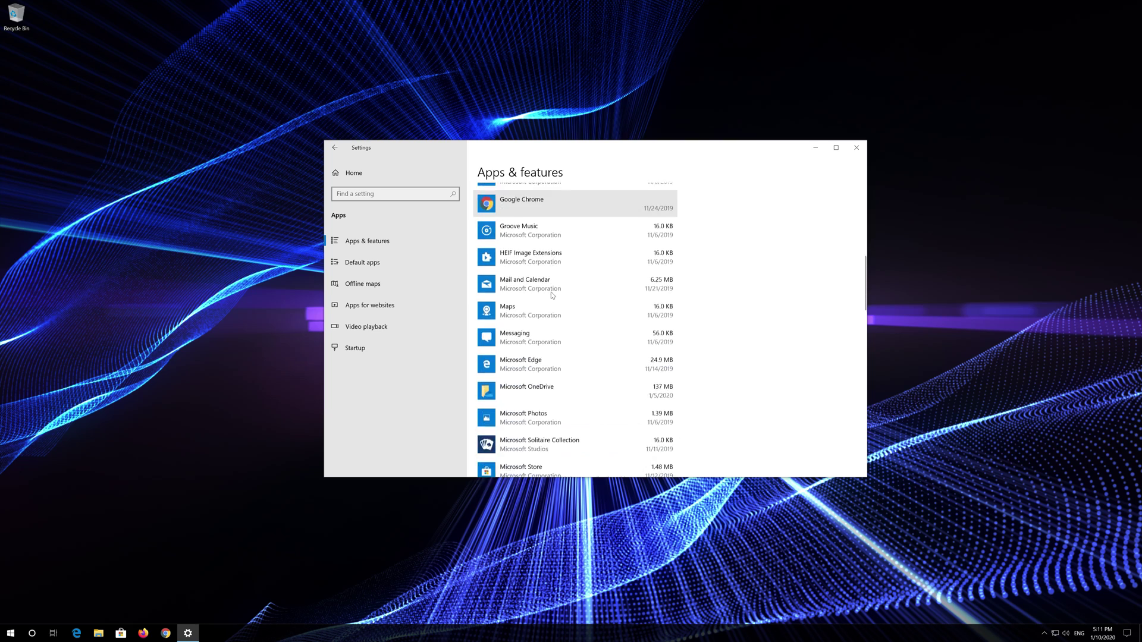
pyautogui.scroll(-2, 552, 295)
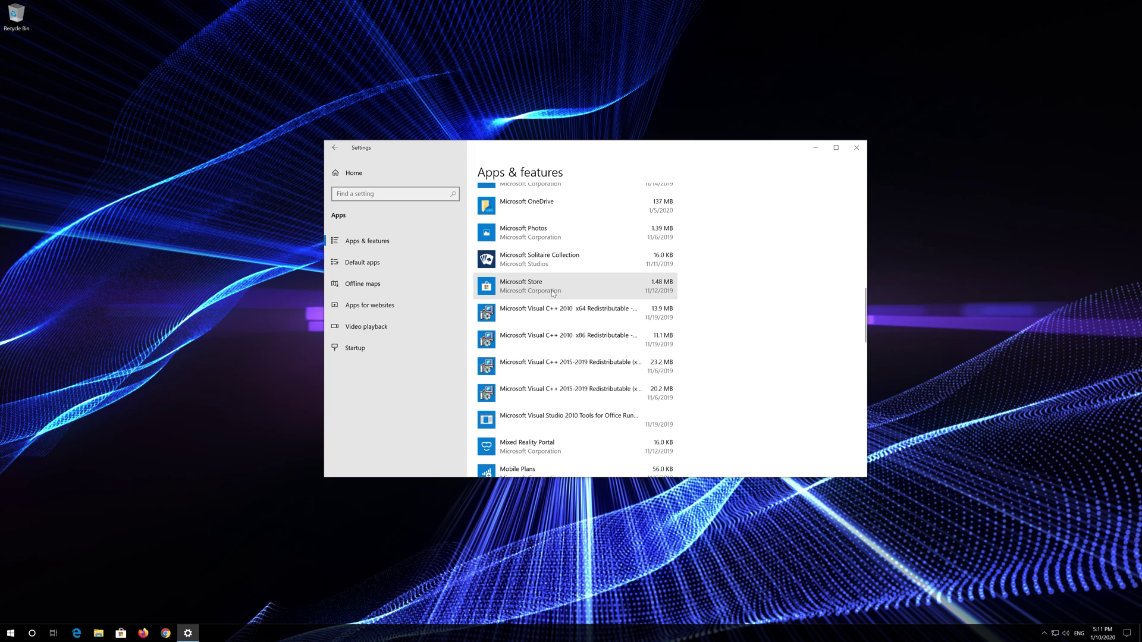
pyautogui.click(552, 293)
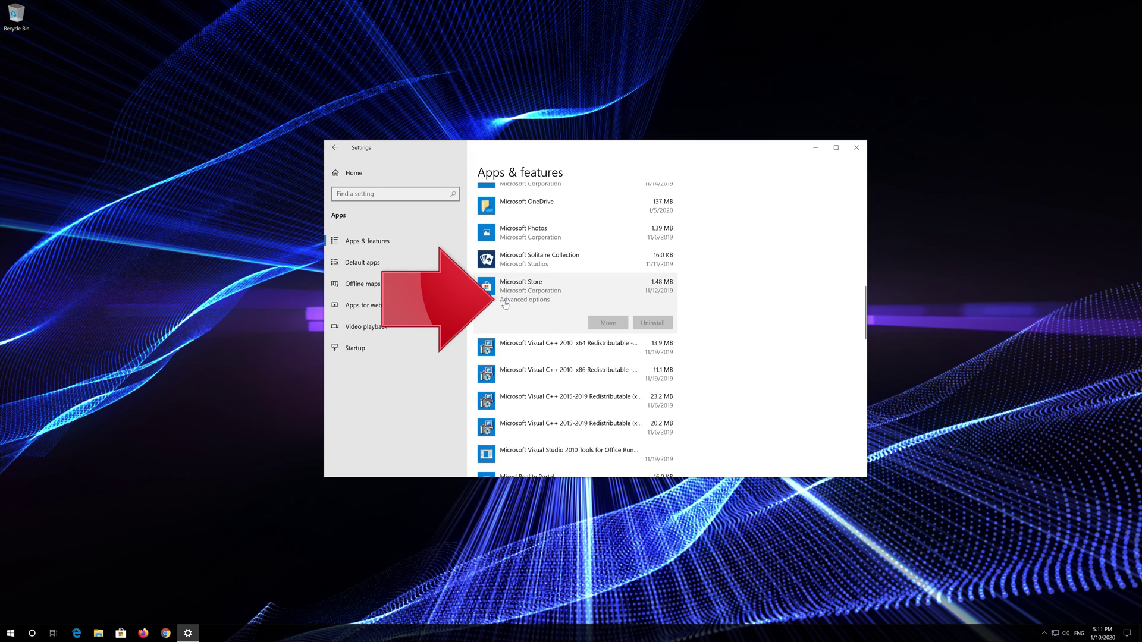
pyautogui.click(537, 300)
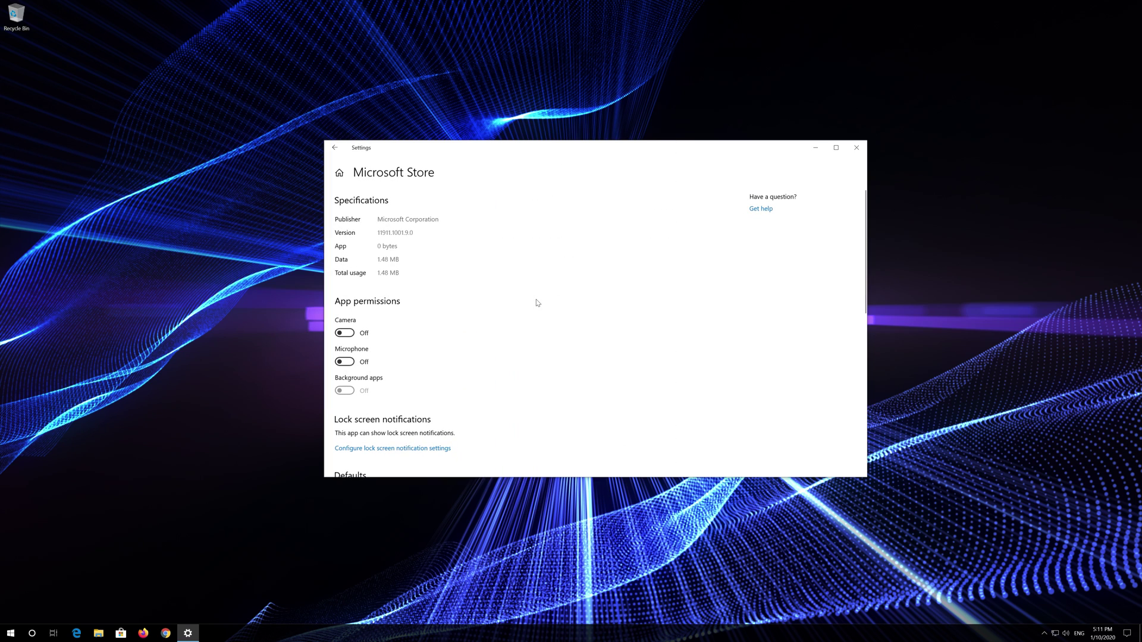
# - Reset the Microsoft Store app, confirming the data wipe in the Reset flyout
pyautogui.scroll(-5, 450, 322)
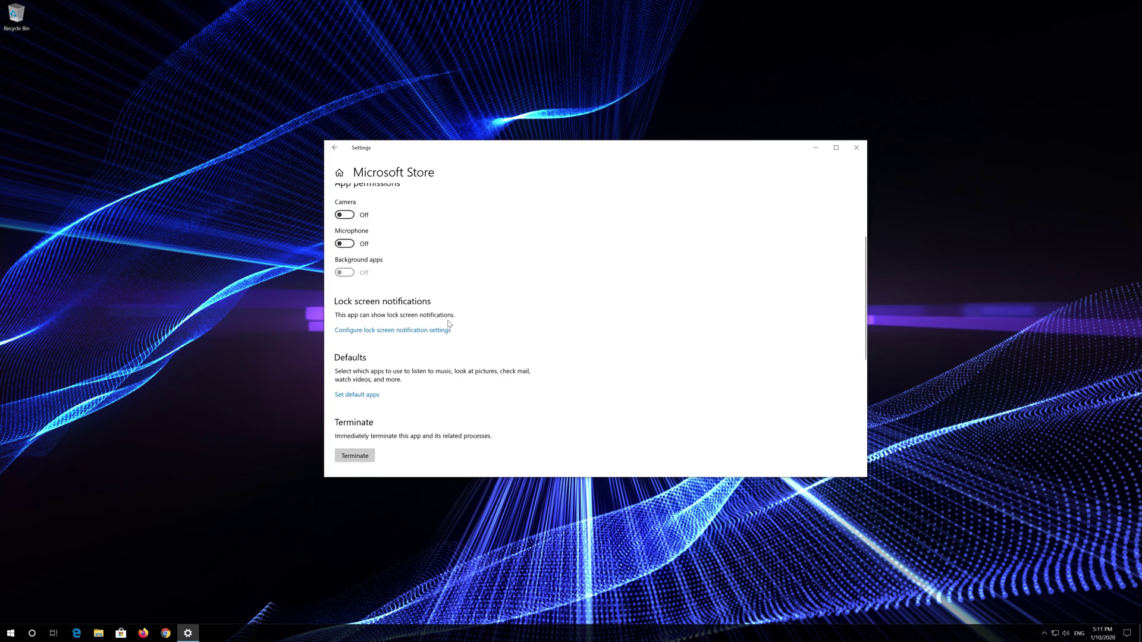
pyautogui.scroll(-6, 449, 323)
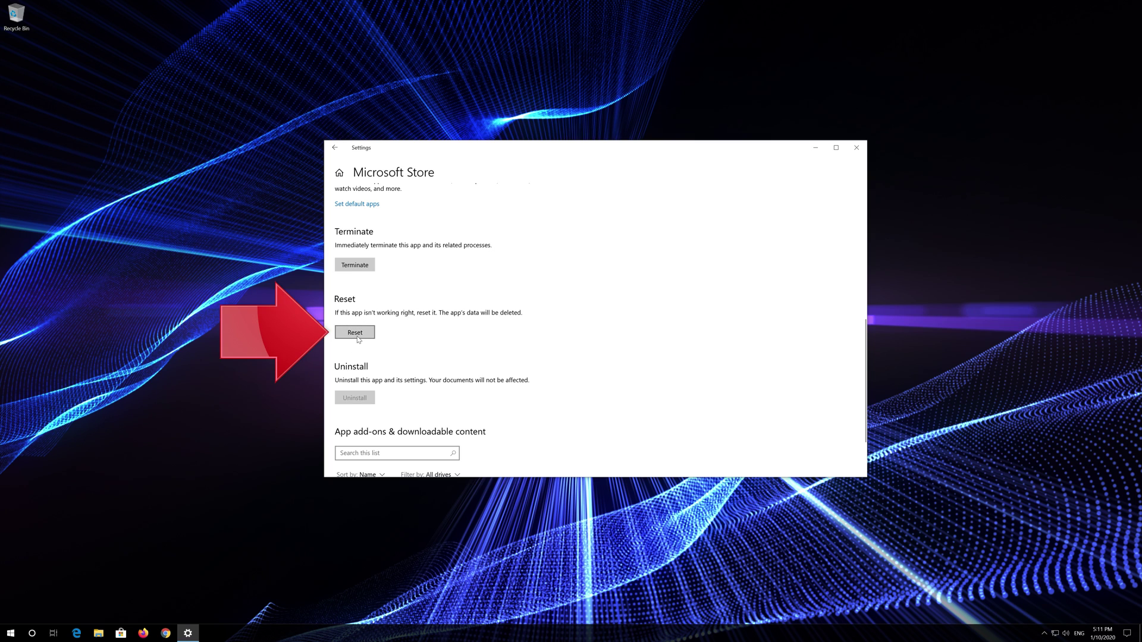
pyautogui.click(357, 336)
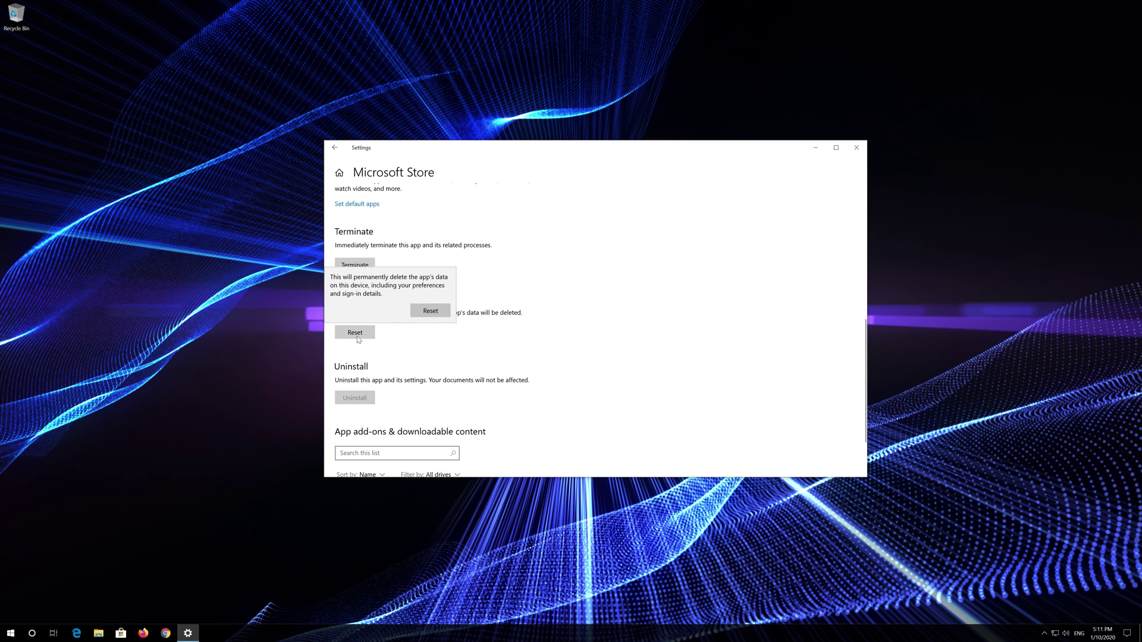
pyautogui.click(417, 317)
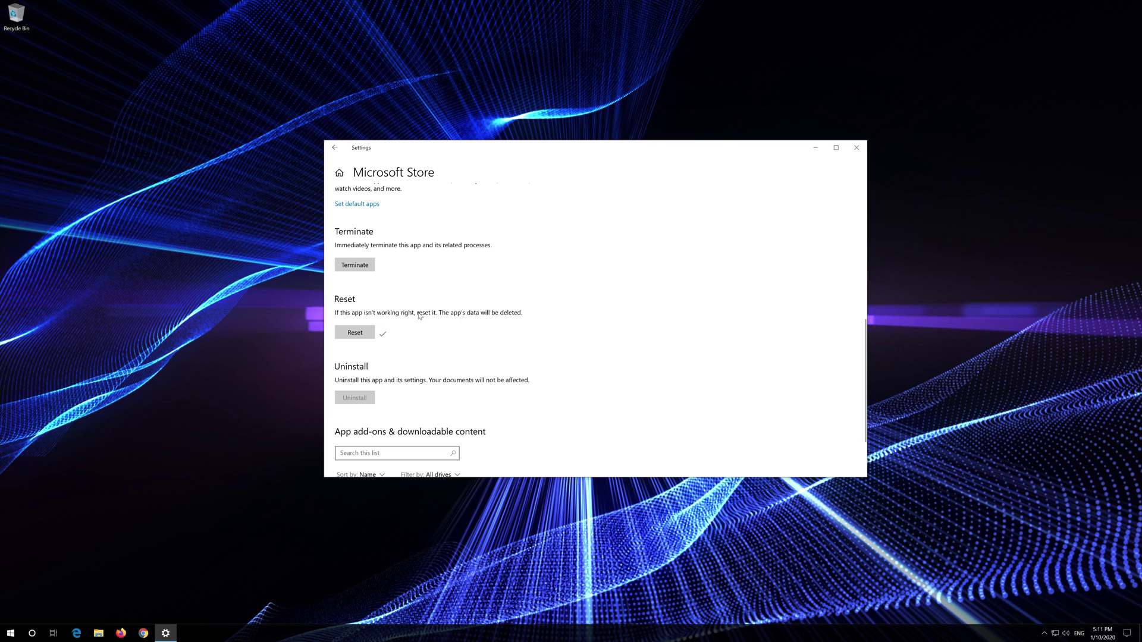
# - Close Settings, launch Microsoft Store from Start, and drag its window to the screen centre
pyautogui.click(857, 148)
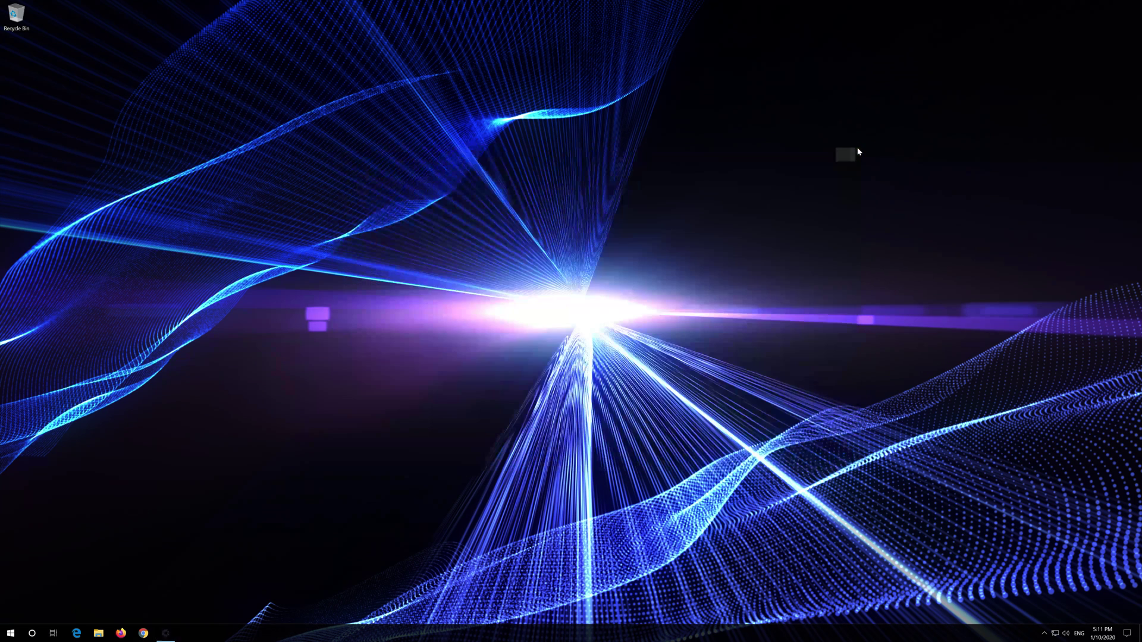
pyautogui.click(11, 633)
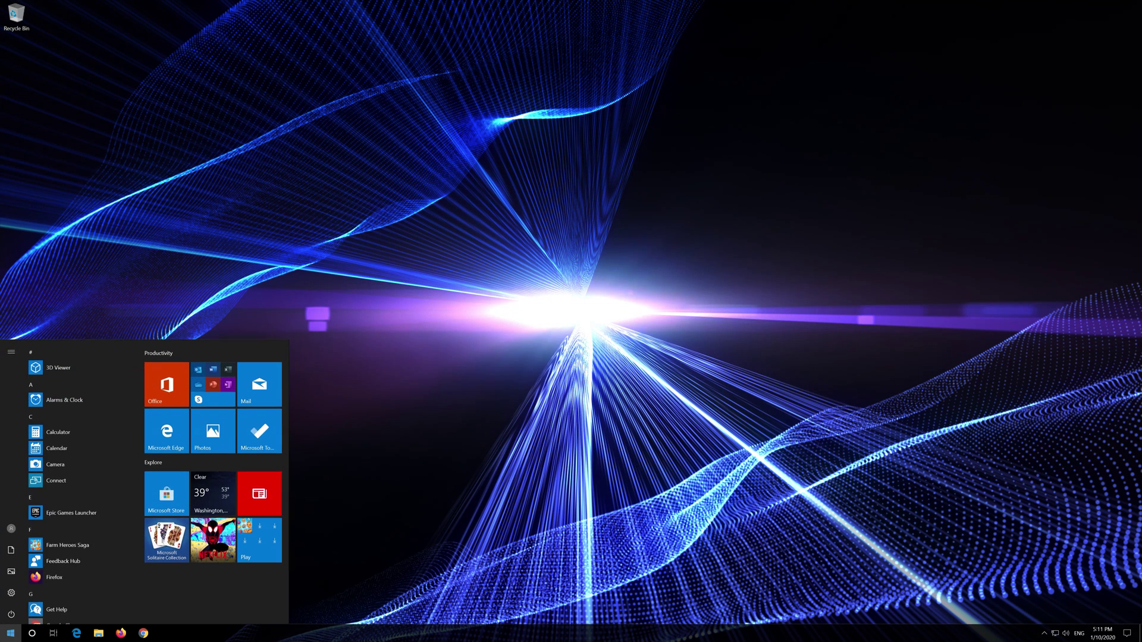
pyautogui.click(166, 491)
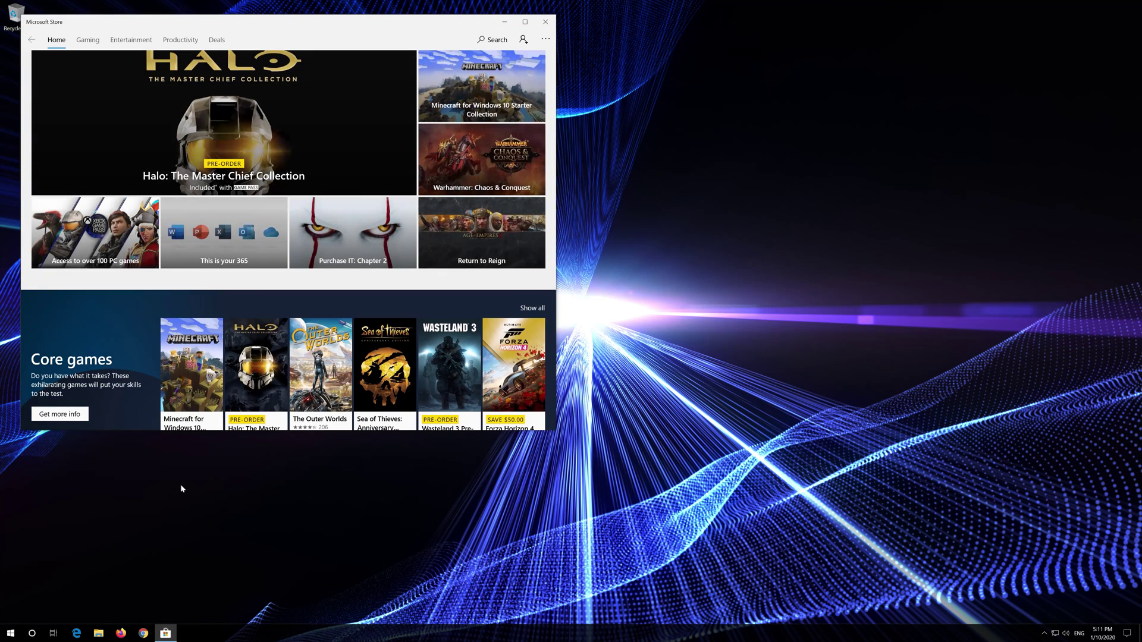
pyautogui.moveTo(364, 22); pyautogui.dragTo(673, 62)
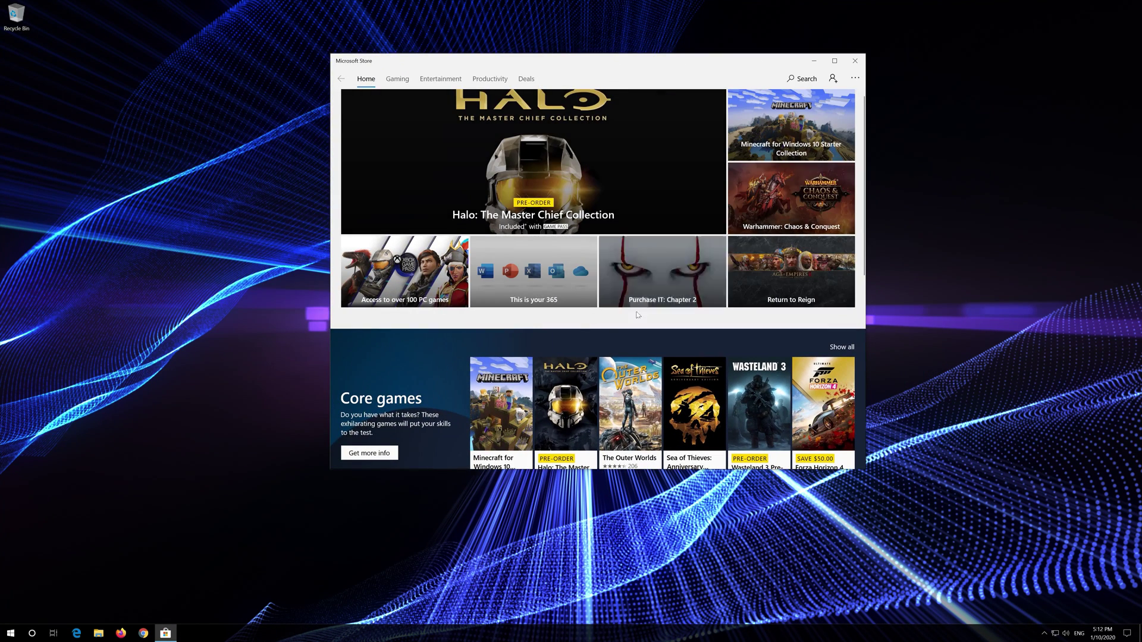
# - Run the wsreset command from Start search to clear the Store cache
pyautogui.press('super')
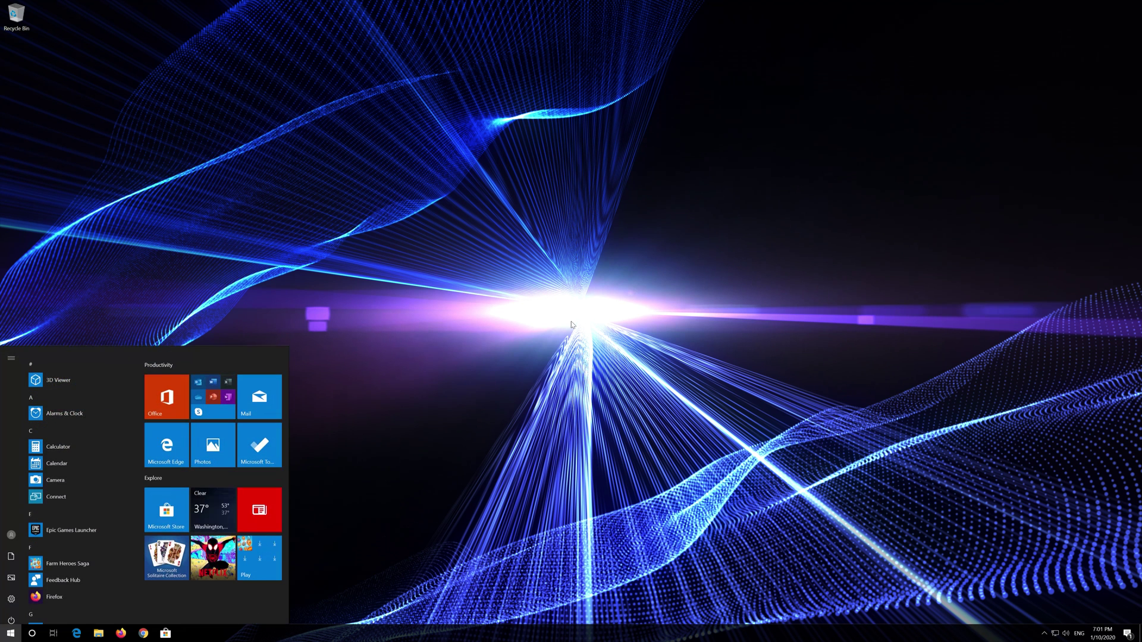
pyautogui.write('wsreset')
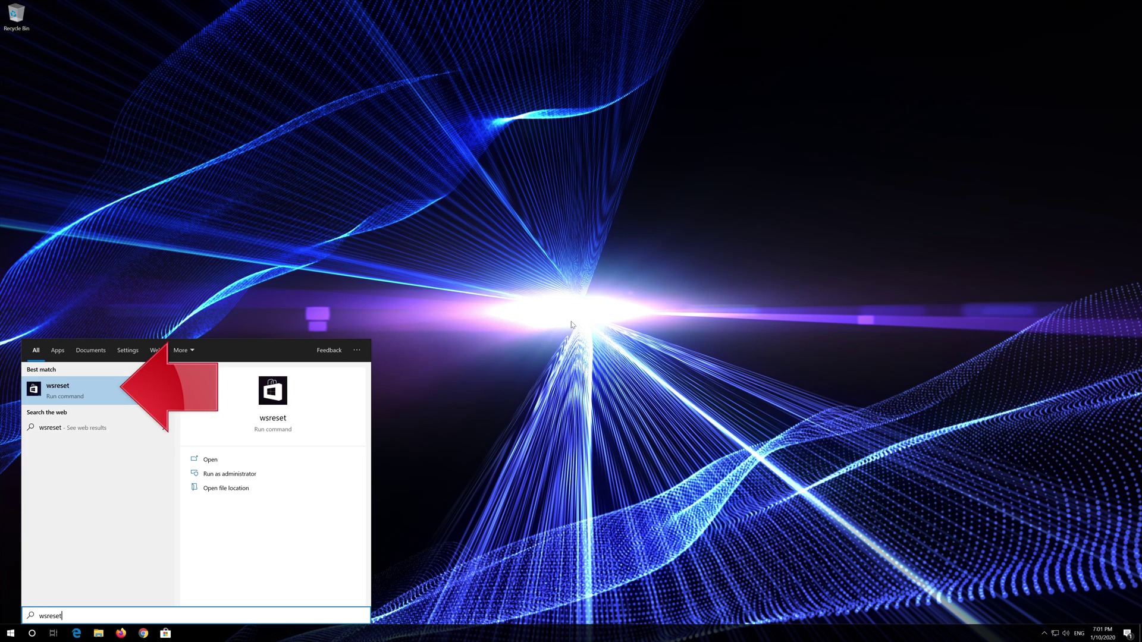
pyautogui.click(93, 402)
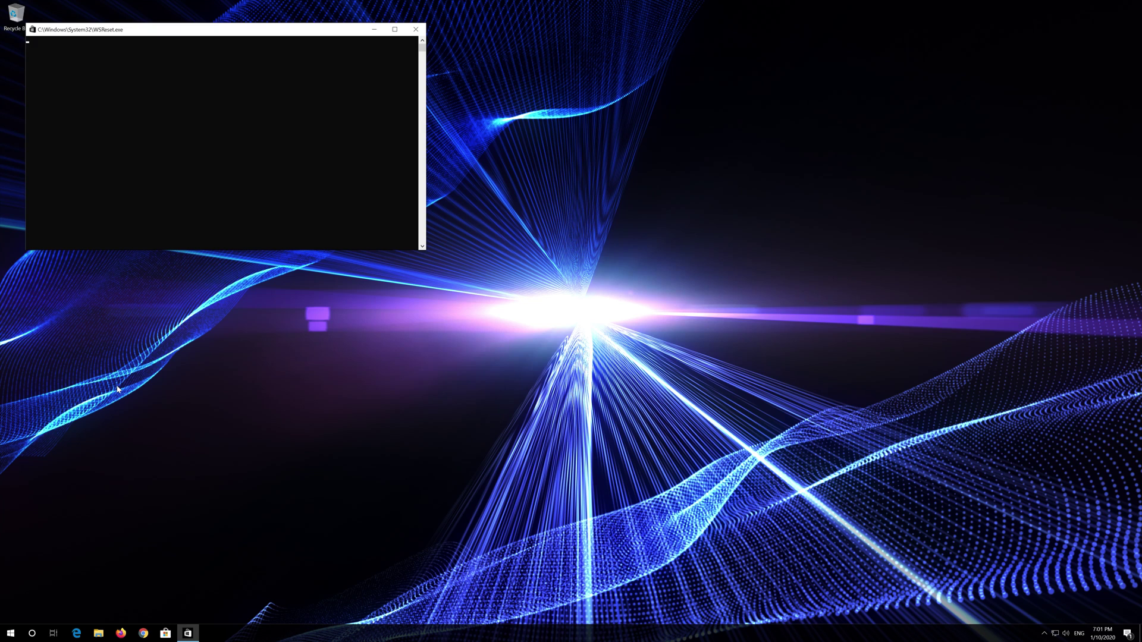